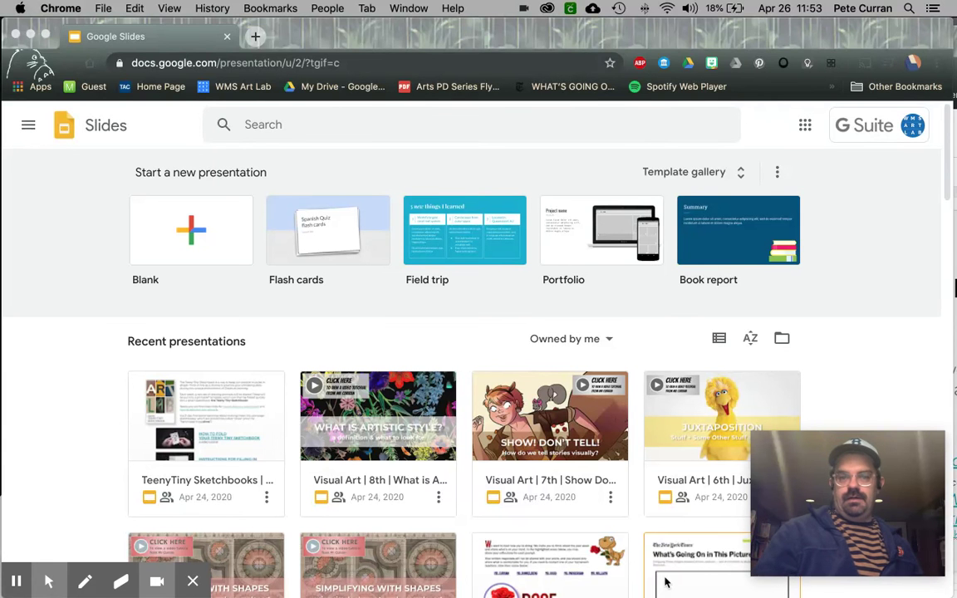
Bring the browser forward and start a Blank presentation from the Google Slides home page
left_click(107, 453)
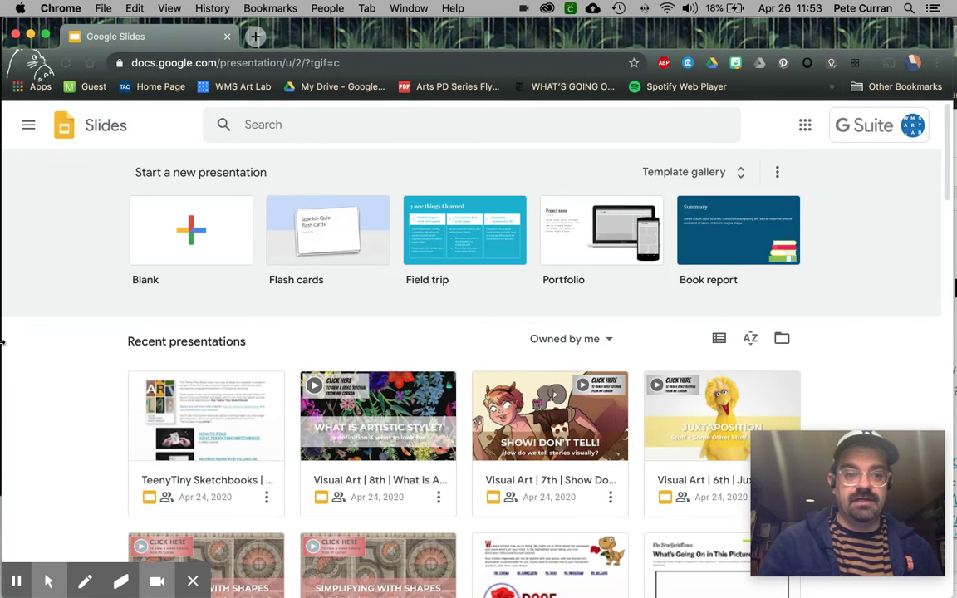
left_click(192, 240)
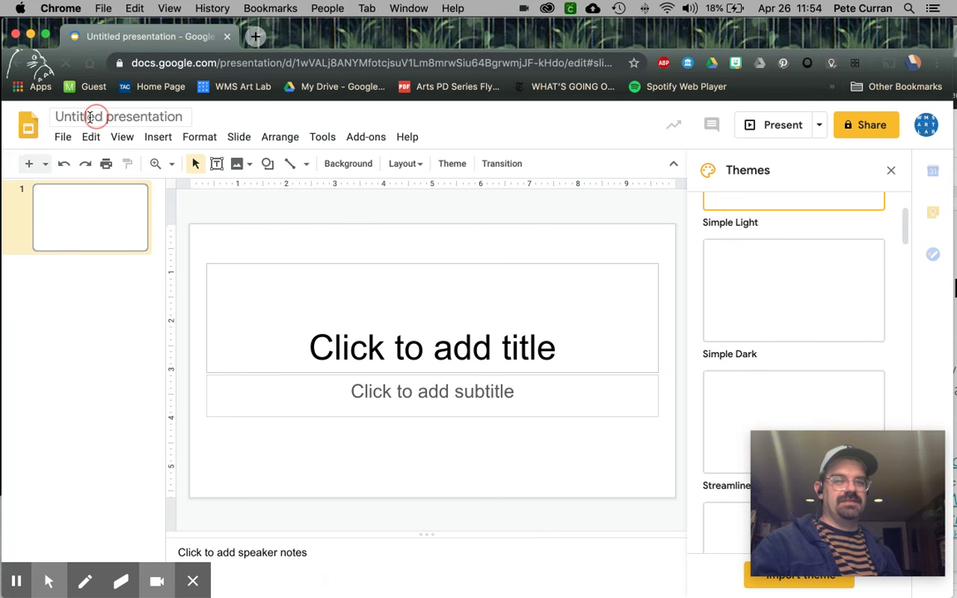
Title the presentation 'My Animation' and delete the slide's title and subtitle placeholders
left_click(90, 117)
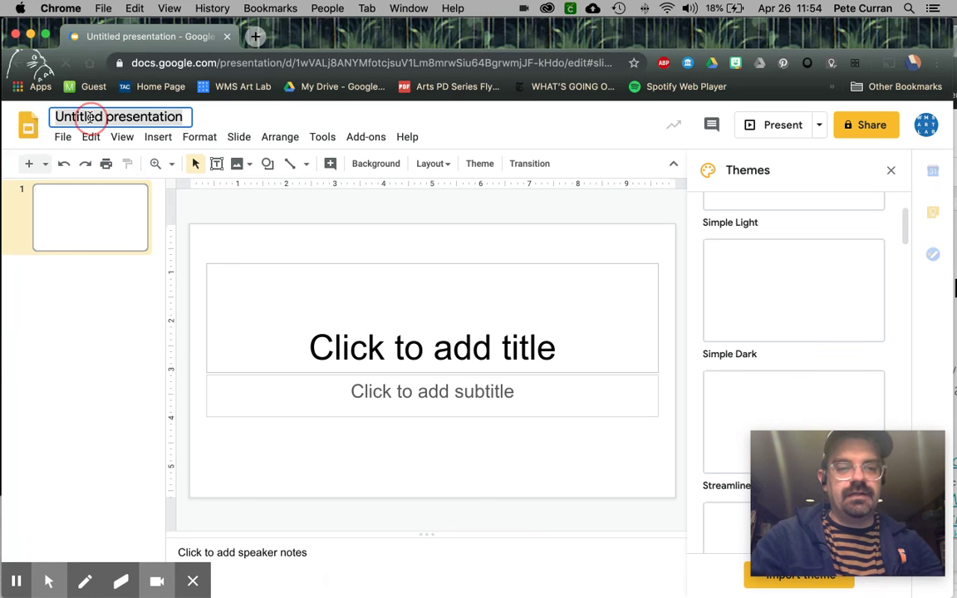
type("My ")
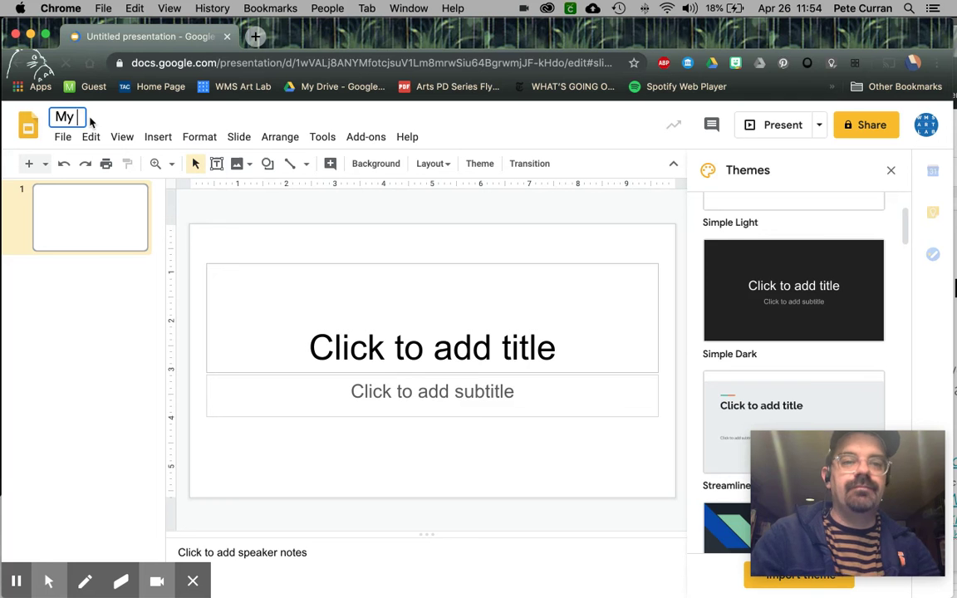
type("Animation")
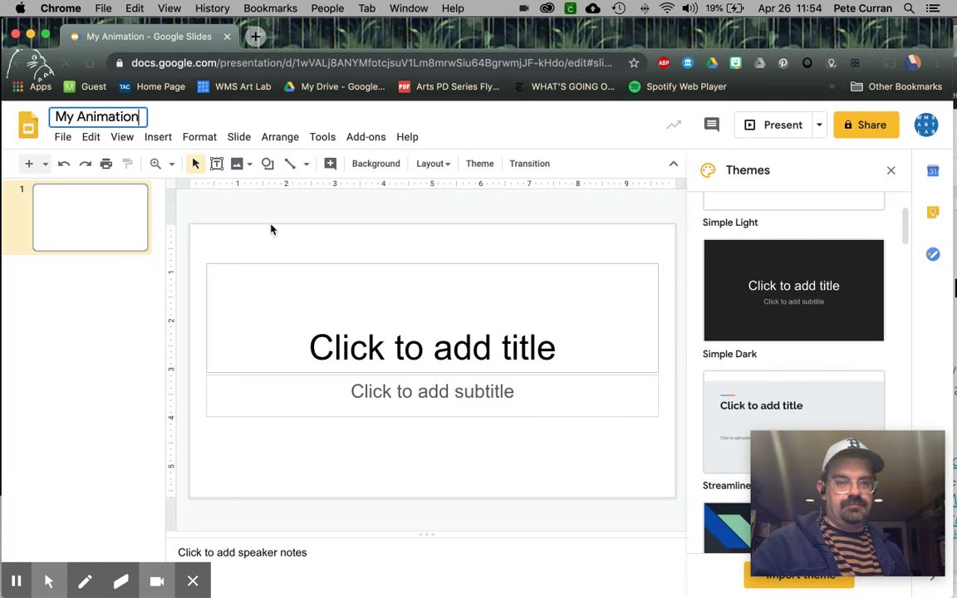
left_click(270, 228)
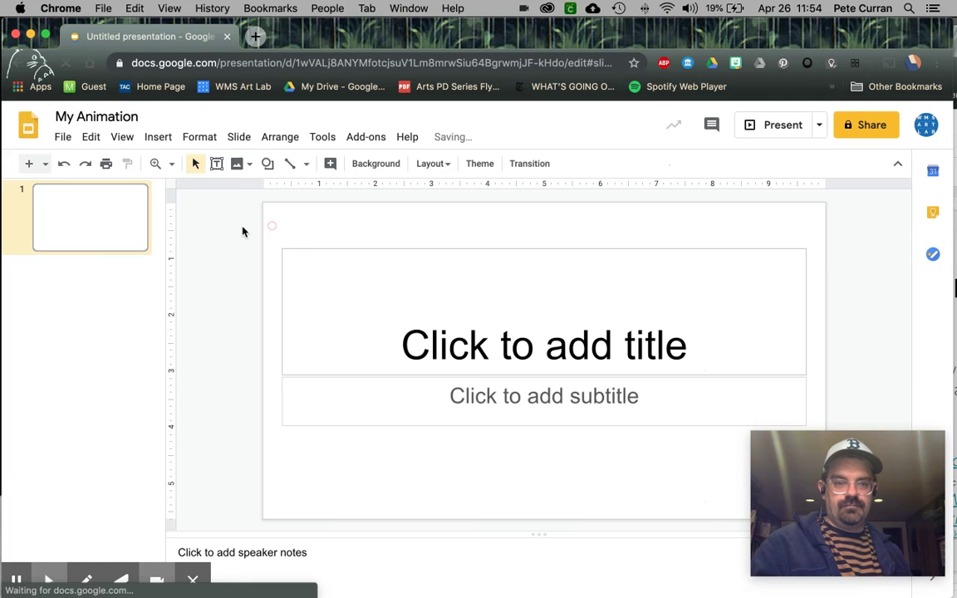
left_click_drag(242, 228, 476, 481)
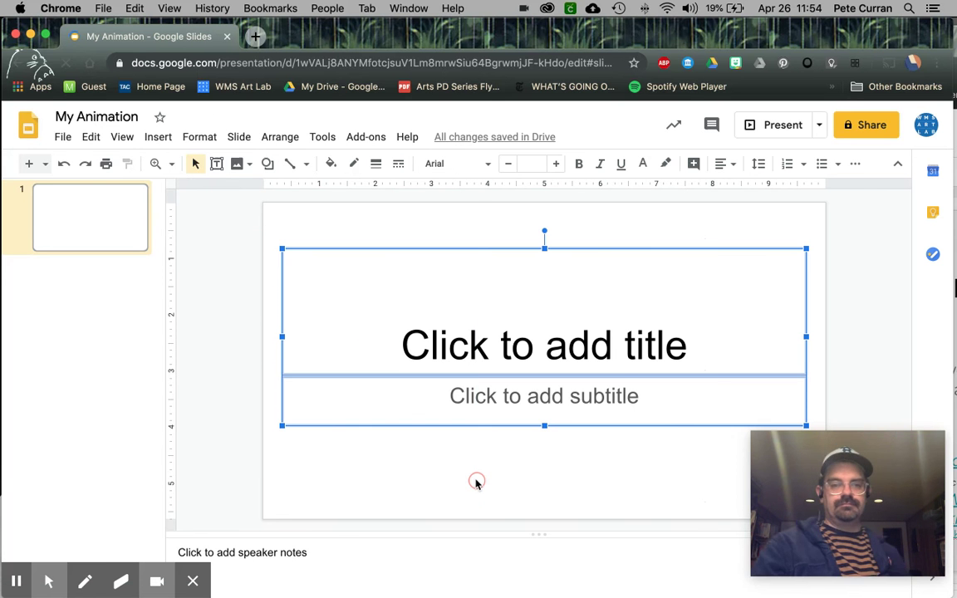
key("BackSpace")
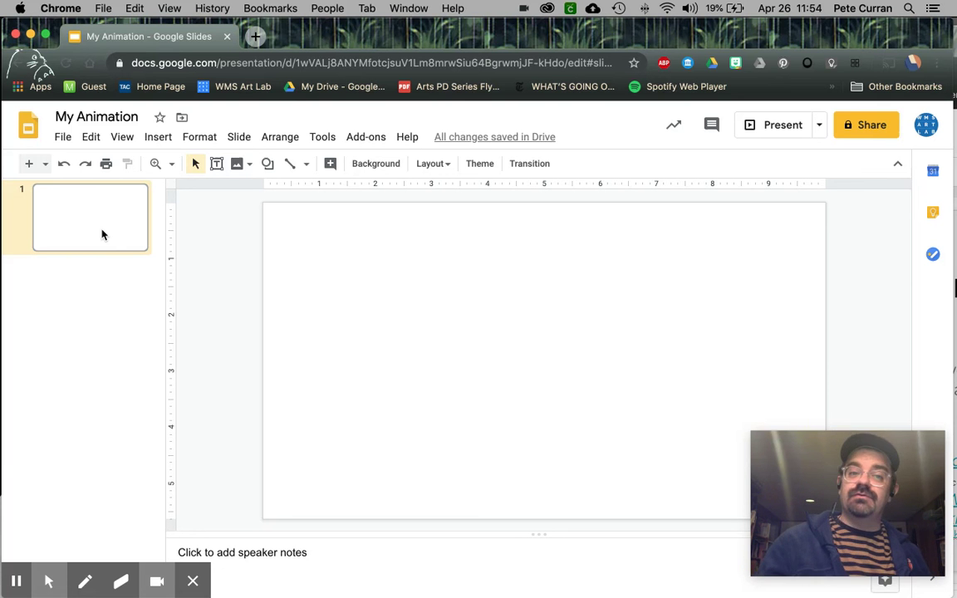
left_click(60, 228)
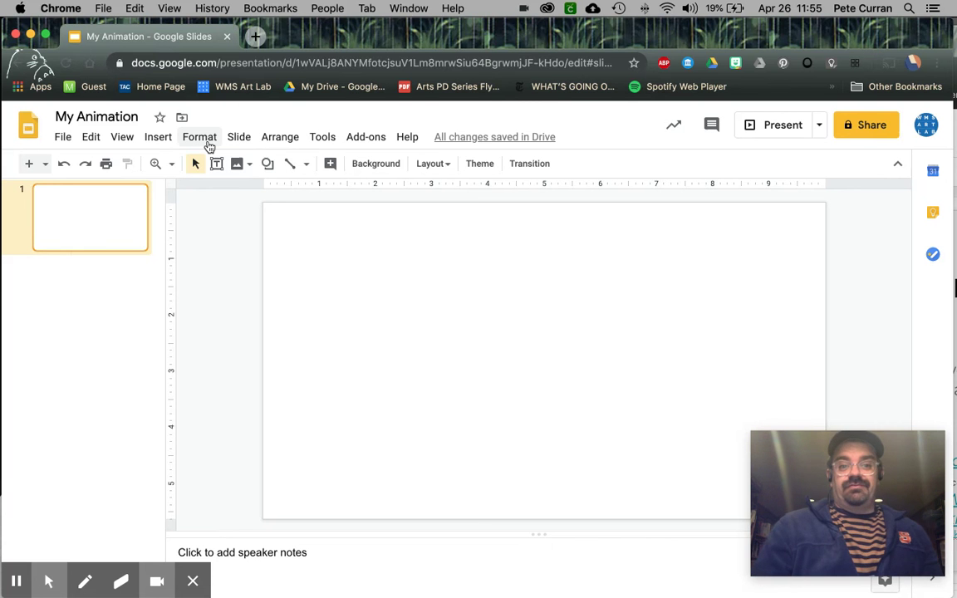
Draw an oval circle near the left side of the first slide
left_click(268, 166)
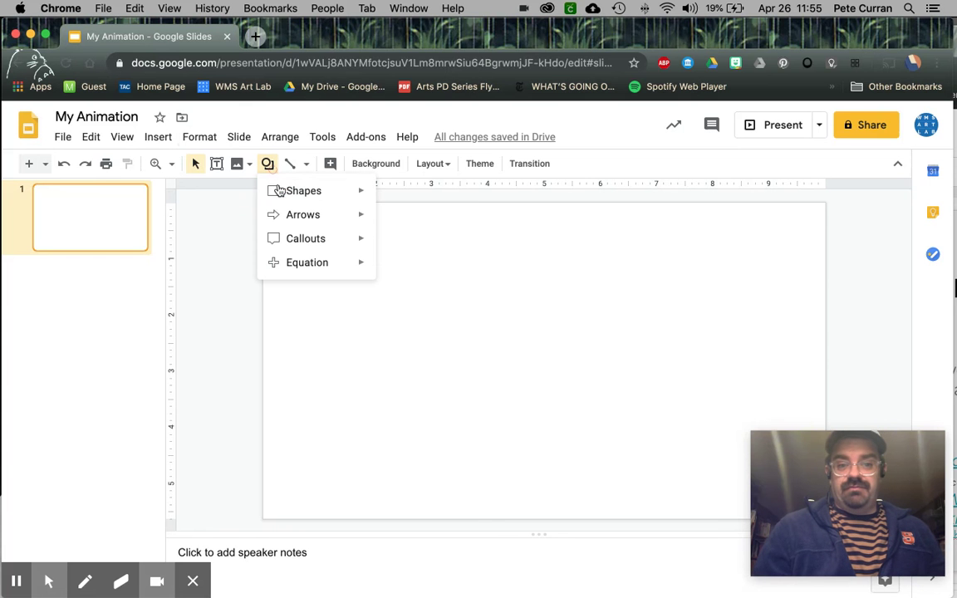
mouse_move(274, 192)
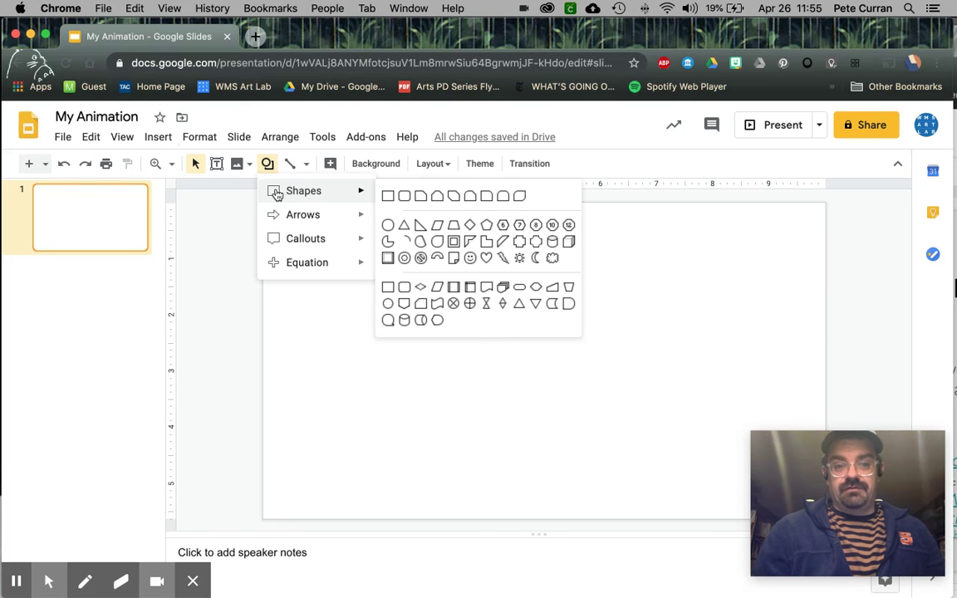
left_click(388, 225)
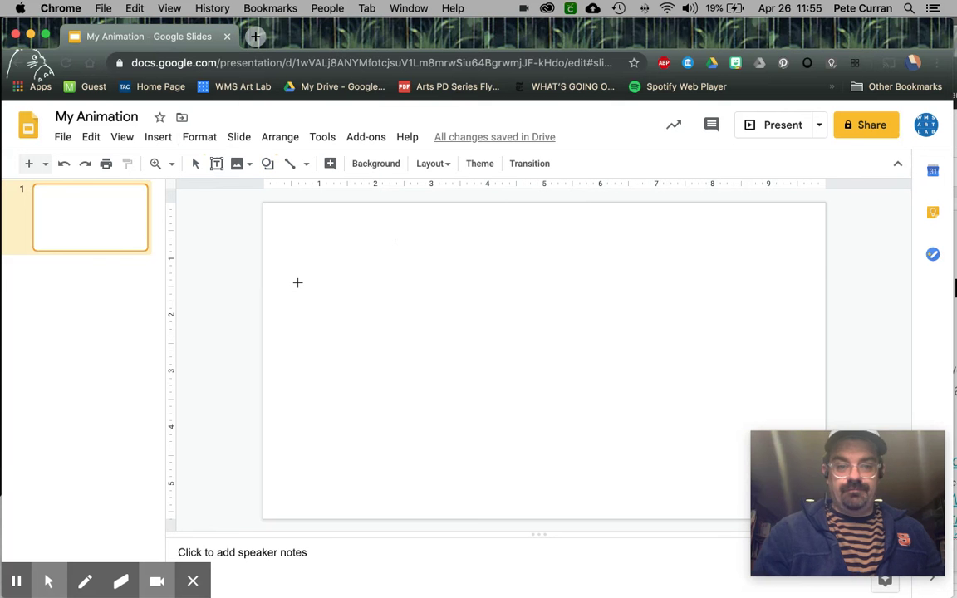
left_click_drag(297, 282, 401, 382)
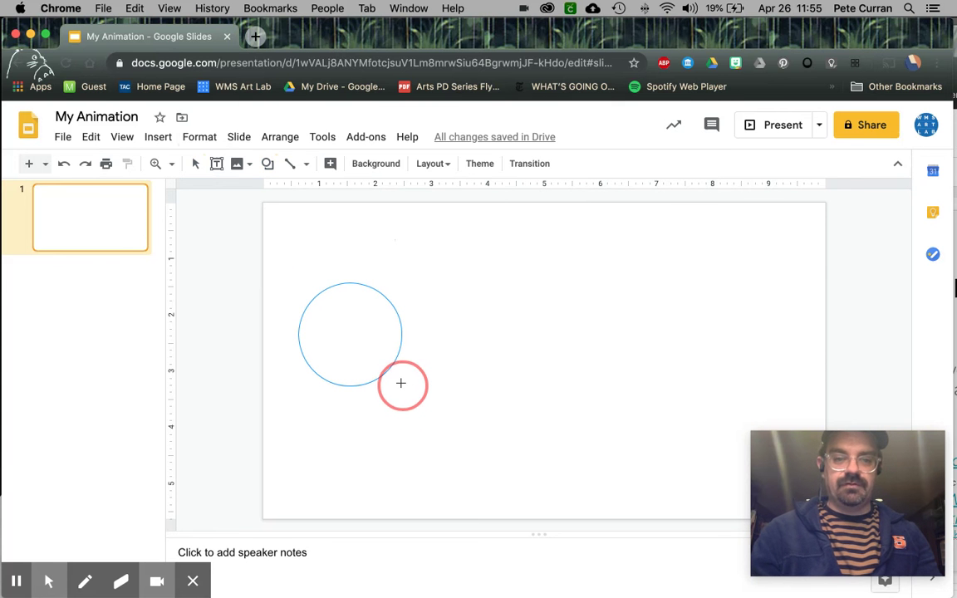
left_click(269, 165)
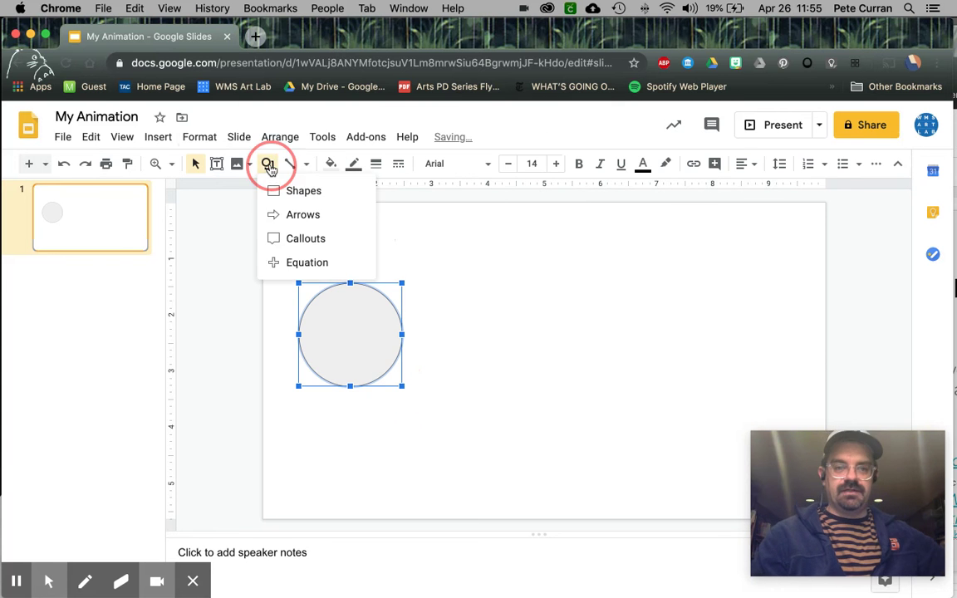
Fill the circle with a dark red gradient
left_click(331, 165)
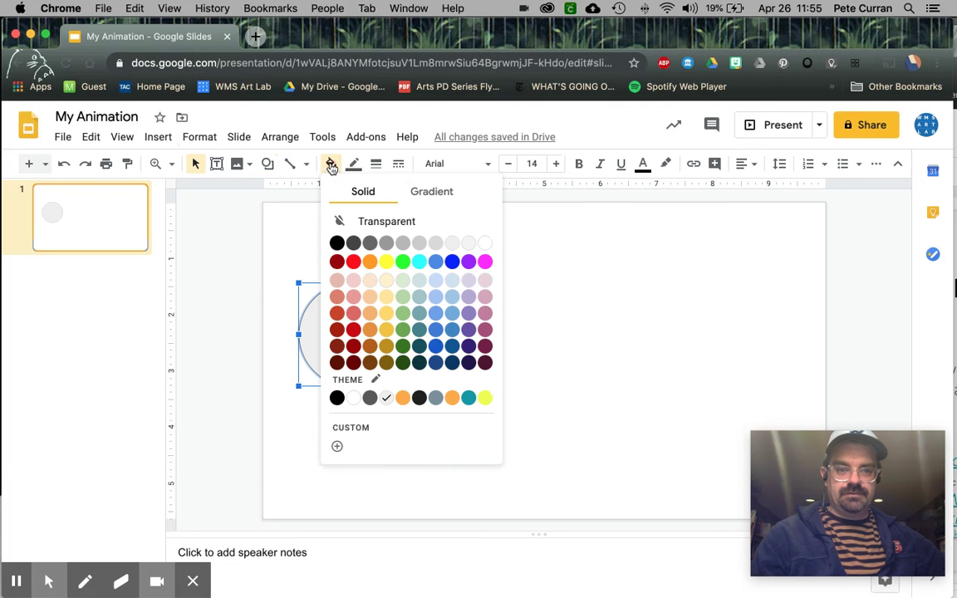
left_click(432, 192)
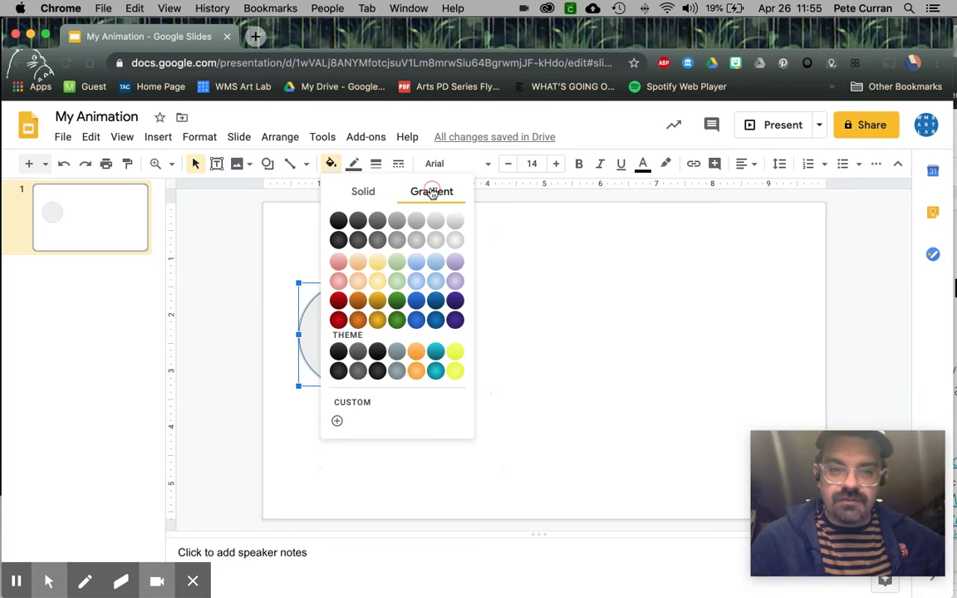
left_click(338, 320)
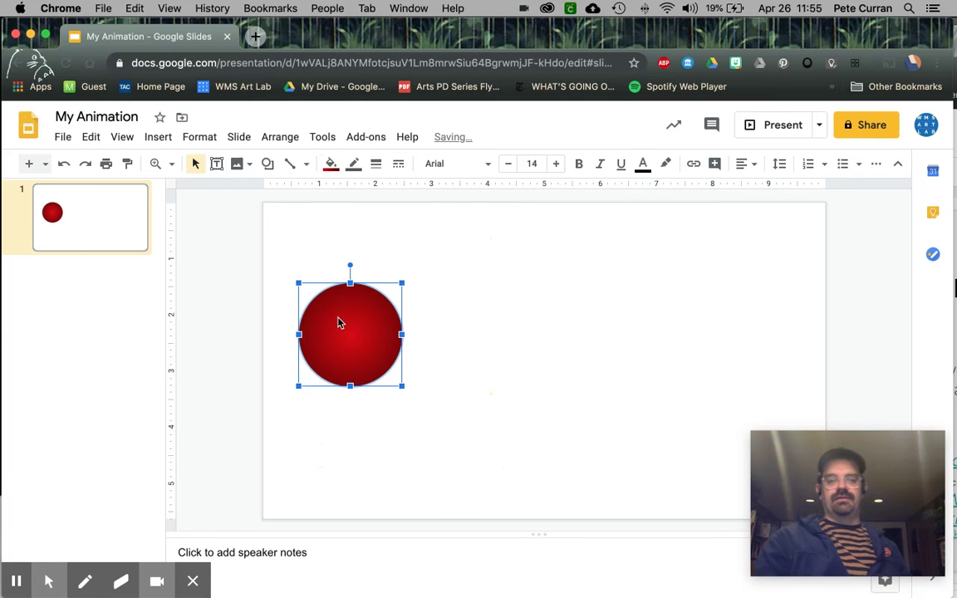
Drag the red ball to the slide's left edge so it partly hangs off
mouse_move(344, 330)
left_mouse_down()
mouse_move(310, 333)
mouse_move(352, 318)
mouse_move(334, 321)
left_mouse_up()
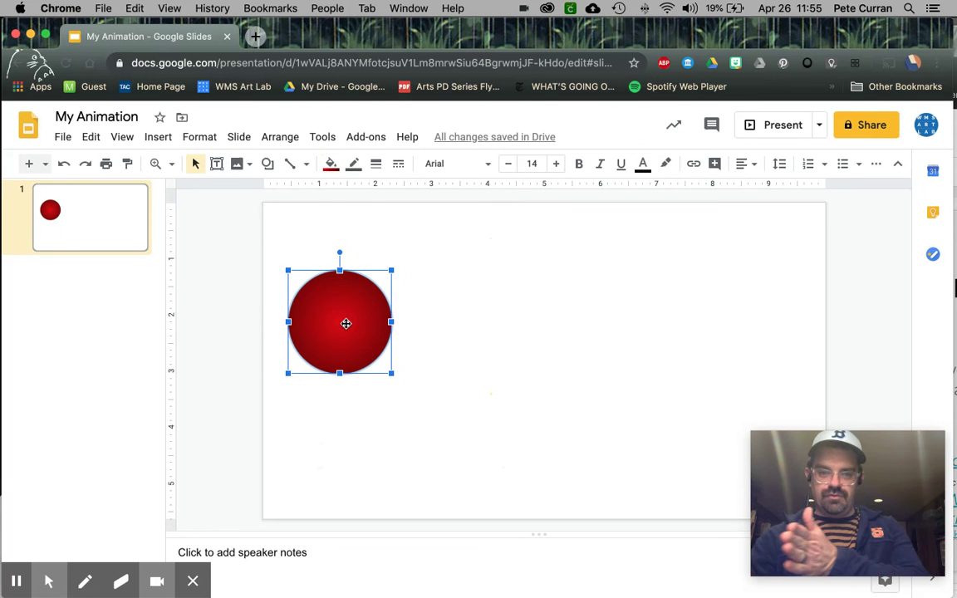
left_click_drag(345, 323, 286, 356)
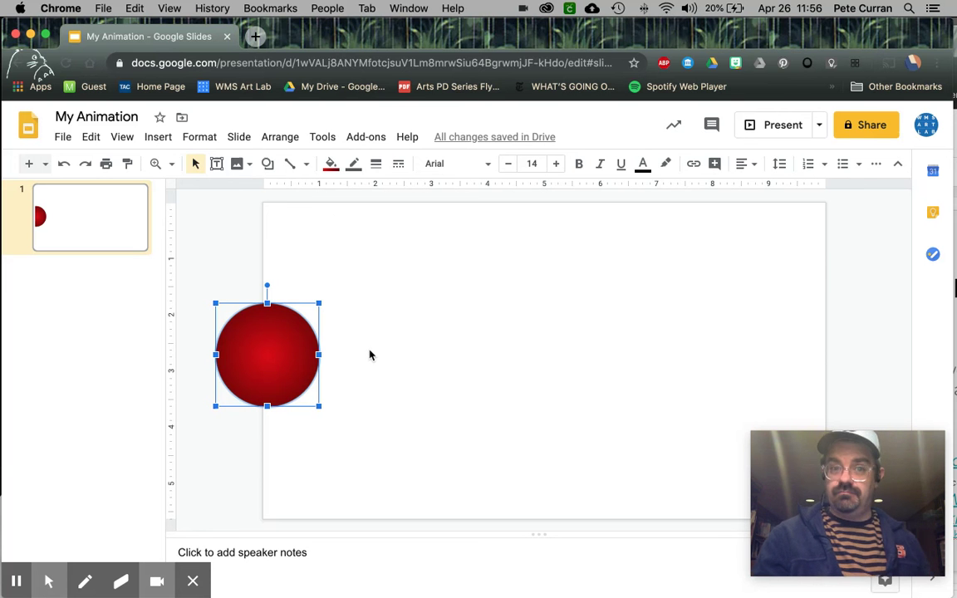
Duplicate slide 1 and move the ball toward the middle of slide 2
right_click(91, 230)
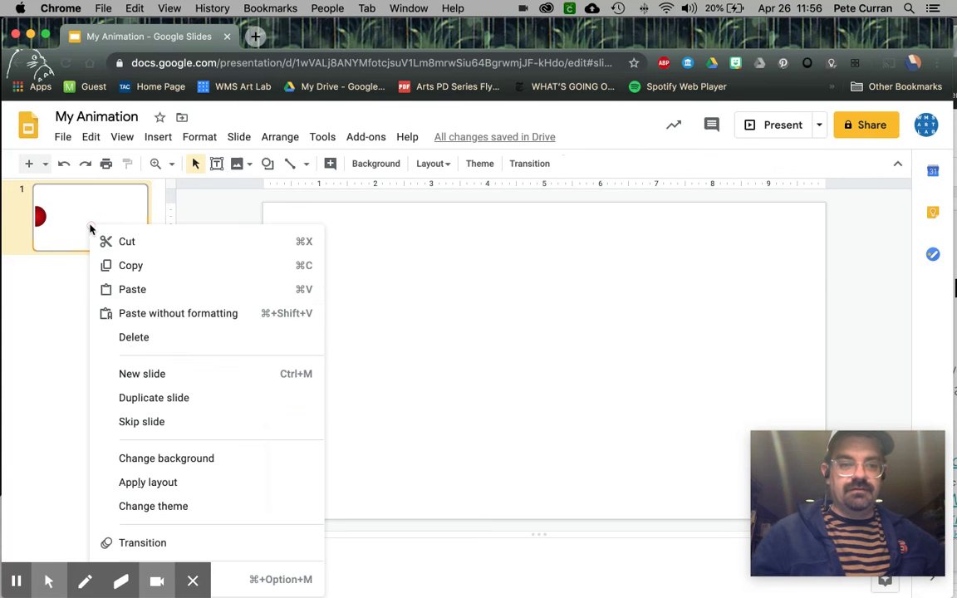
left_click(127, 397)
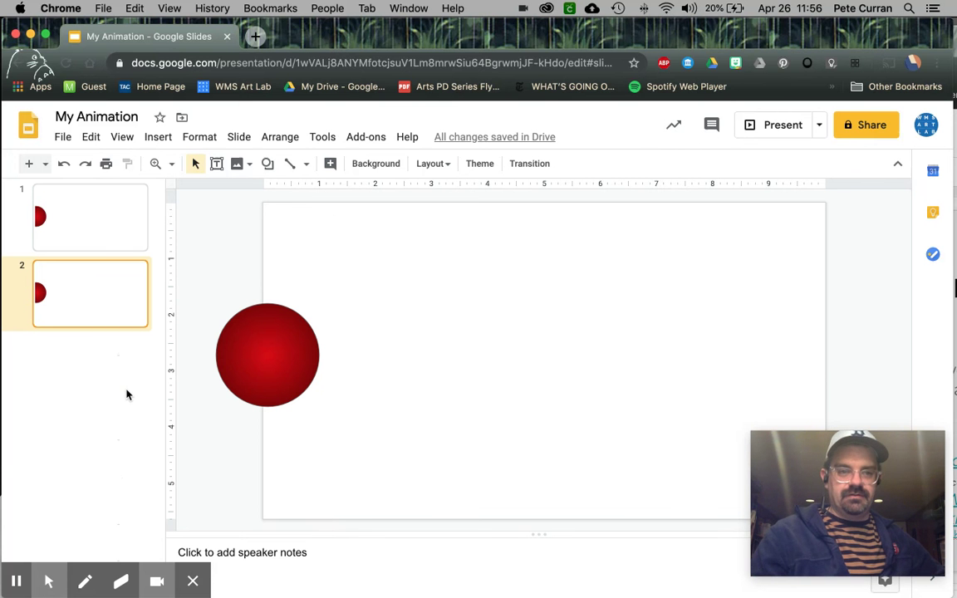
left_click(240, 138)
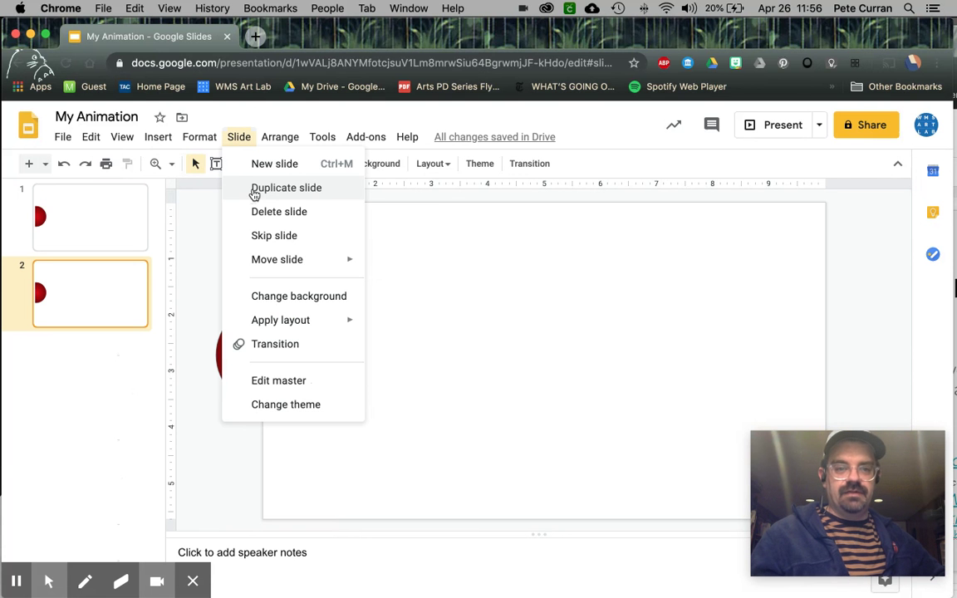
left_click(100, 294)
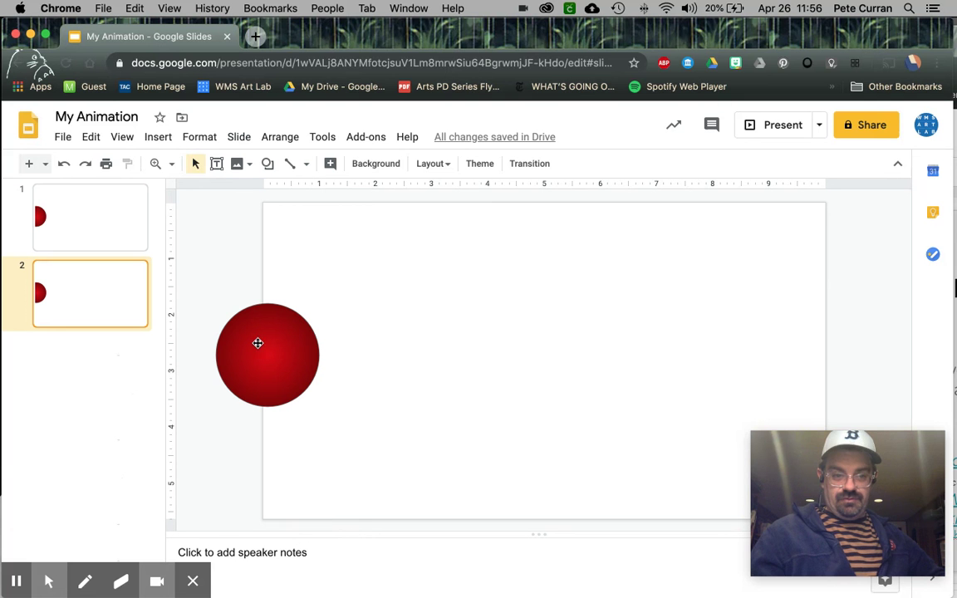
left_click_drag(258, 348, 408, 347)
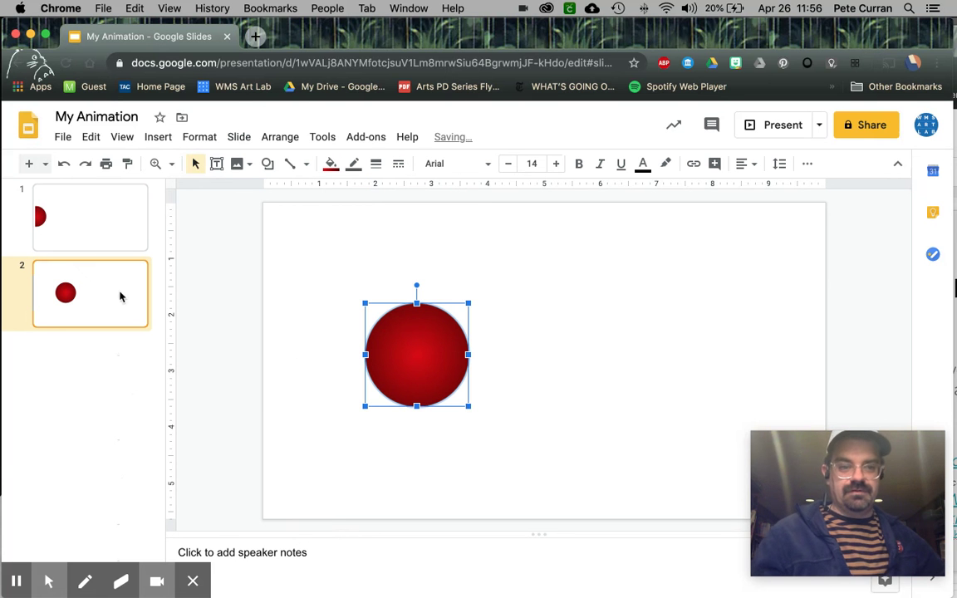
left_click(74, 232)
left_click(86, 292)
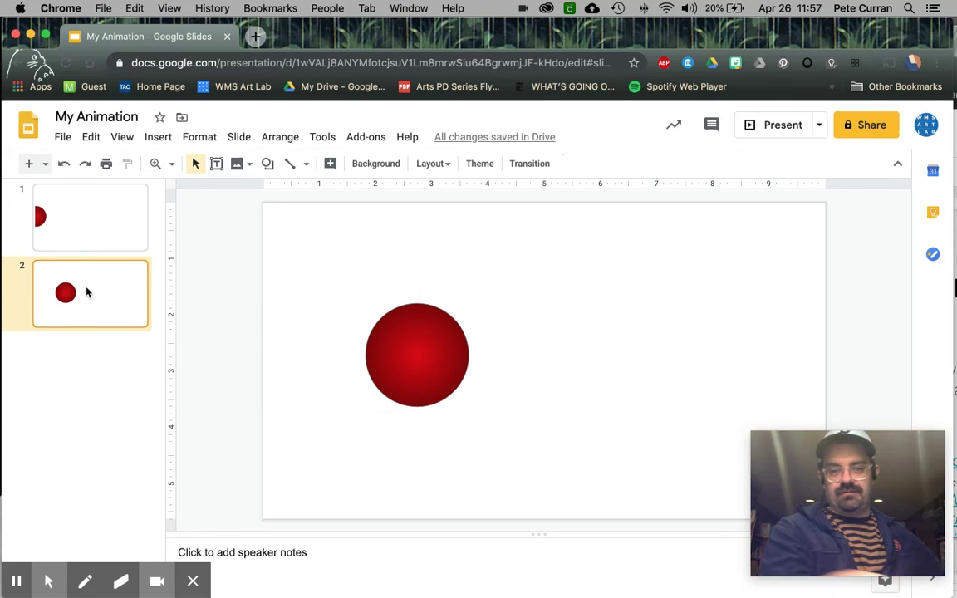
Duplicate into slides 3 and 4, moving the ball further right on each
right_click(87, 291)
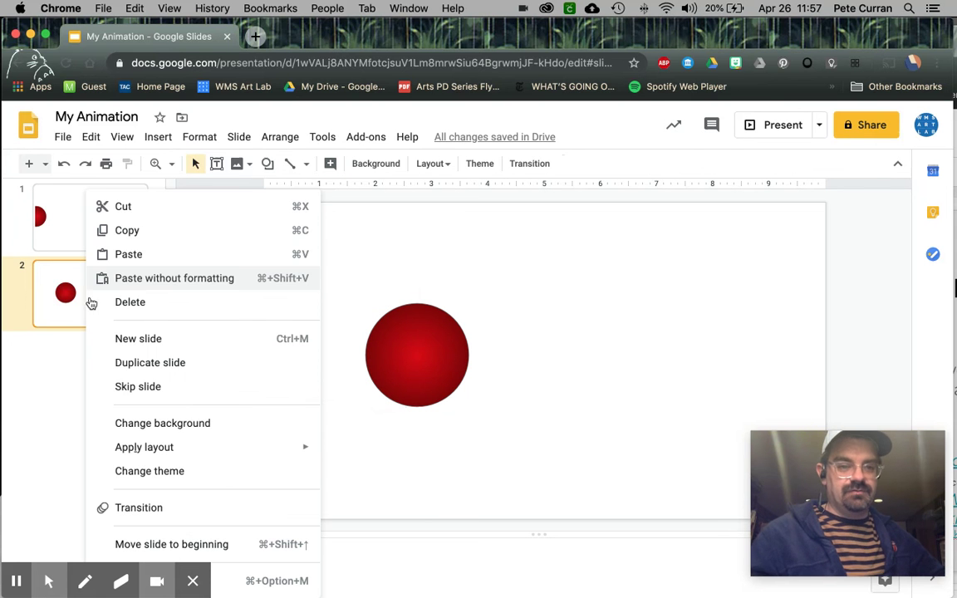
left_click(119, 363)
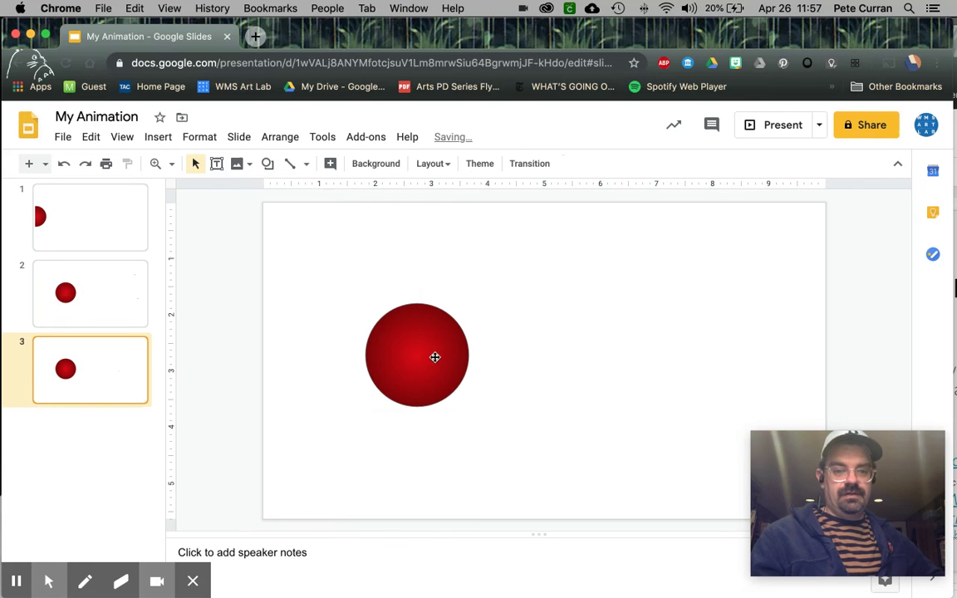
left_click_drag(433, 356, 572, 359)
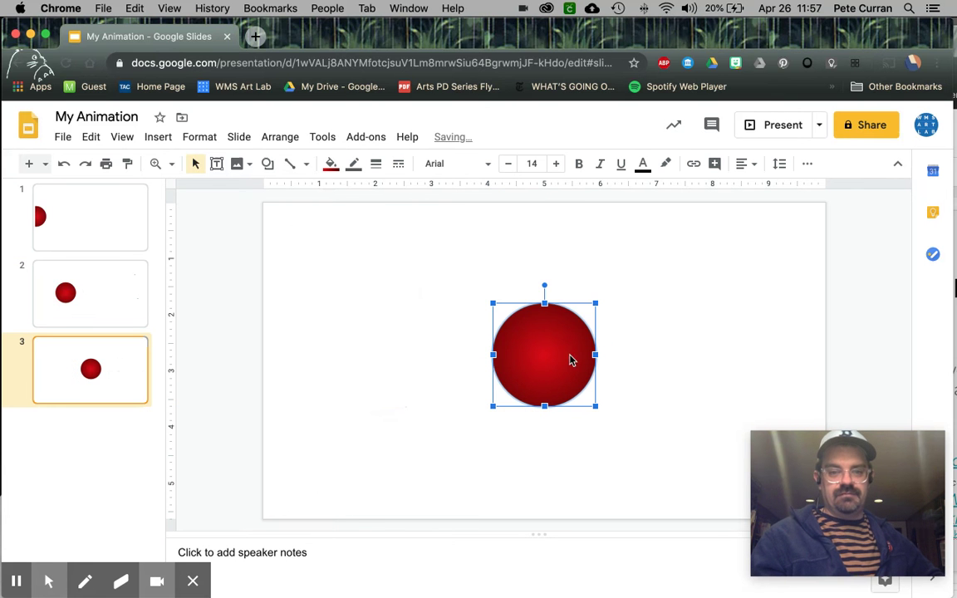
right_click(95, 380)
left_click(136, 363)
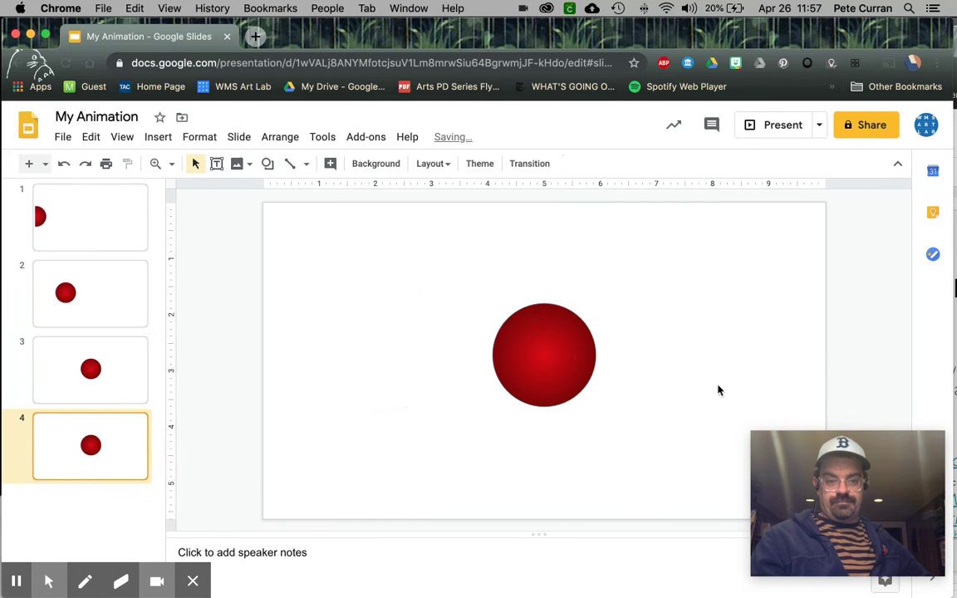
left_click_drag(565, 367, 716, 367)
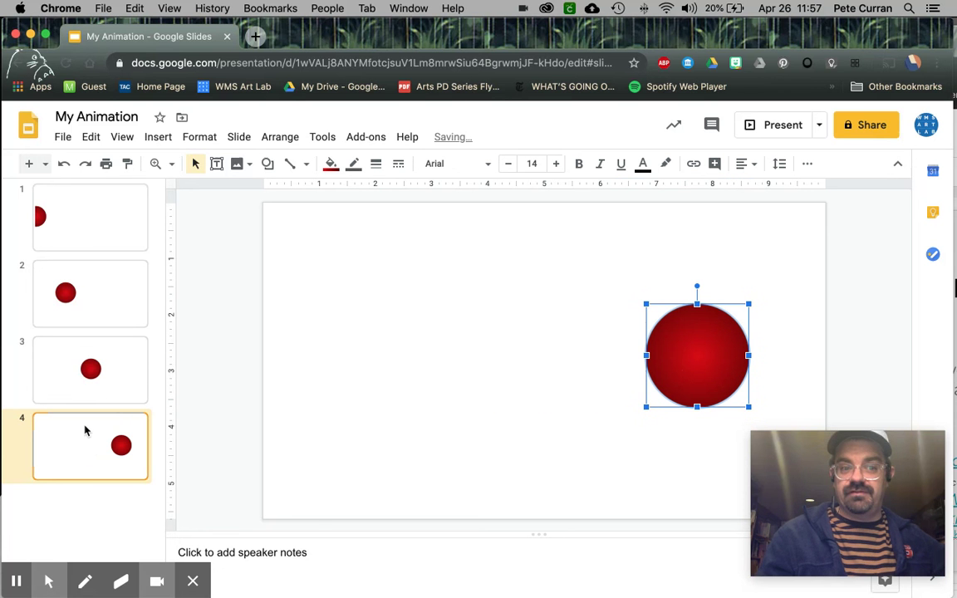
Duplicate slide 4 as slide 5 and place the ball at the right edge
right_click(84, 430)
left_click(122, 360)
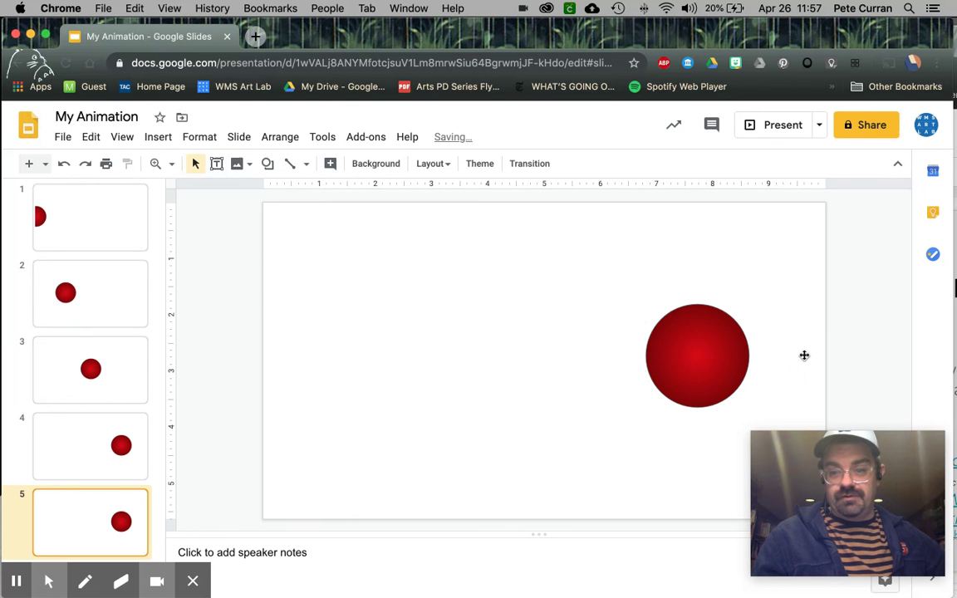
left_click(842, 353)
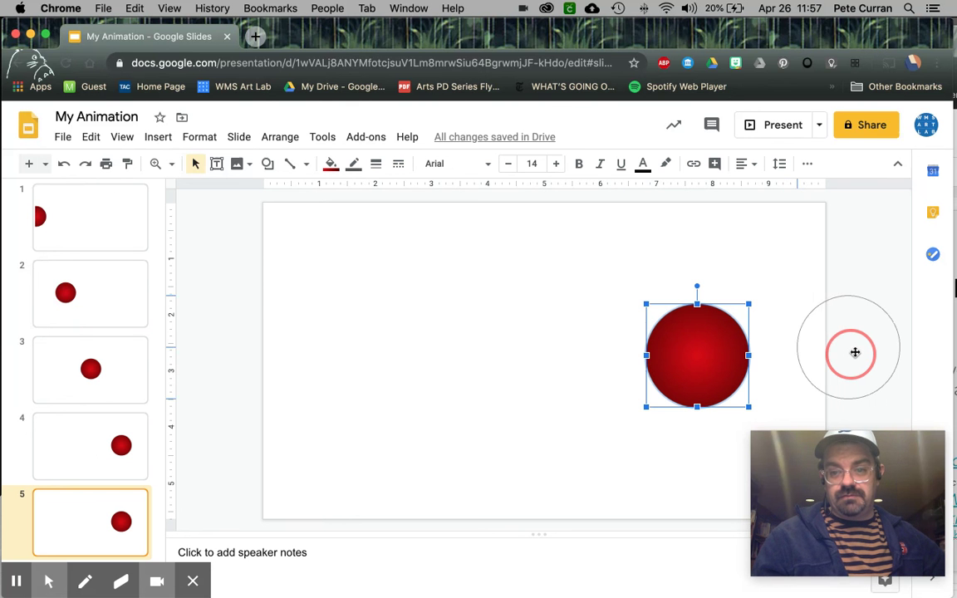
left_click_drag(855, 352, 854, 359)
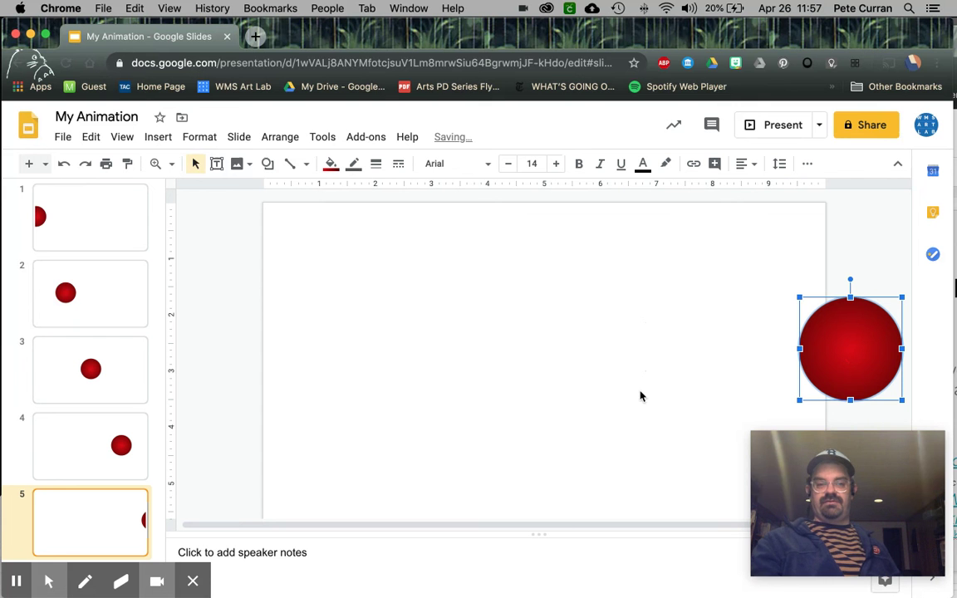
left_click(250, 319)
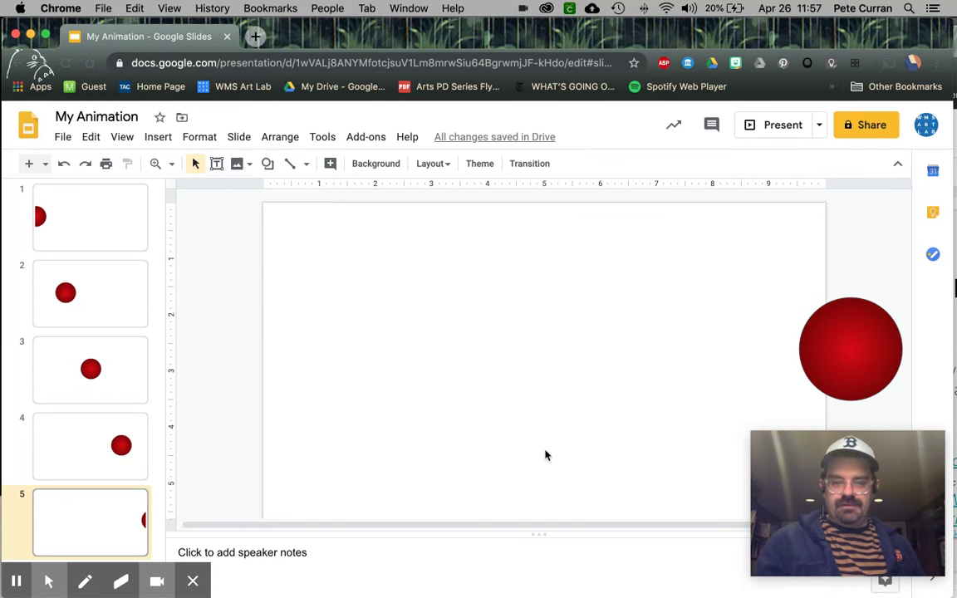
Shrink the speaker notes and preview the ball's motion with arrow keys, ending on slide 1
left_click_drag(538, 531, 538, 569)
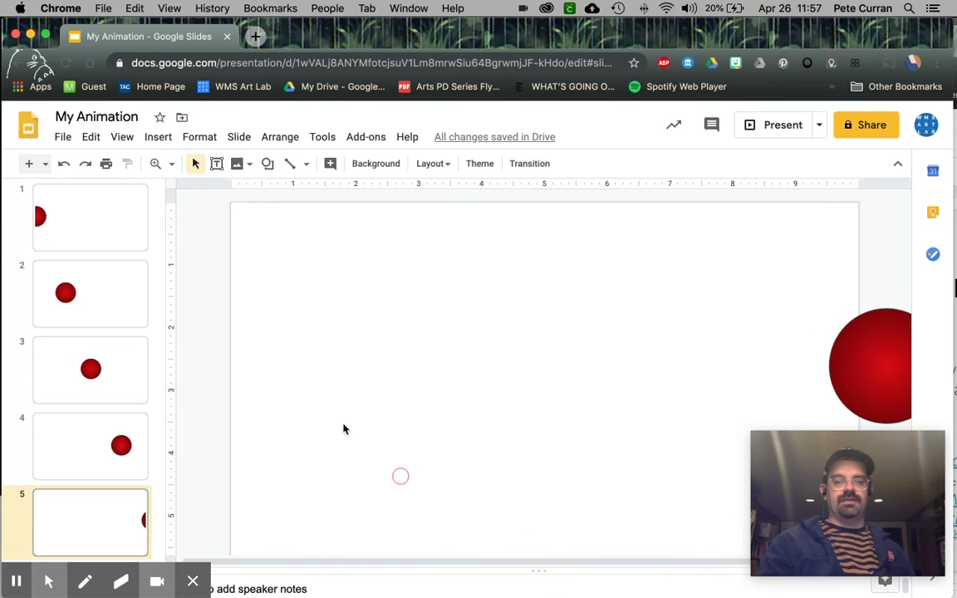
left_click(62, 223)
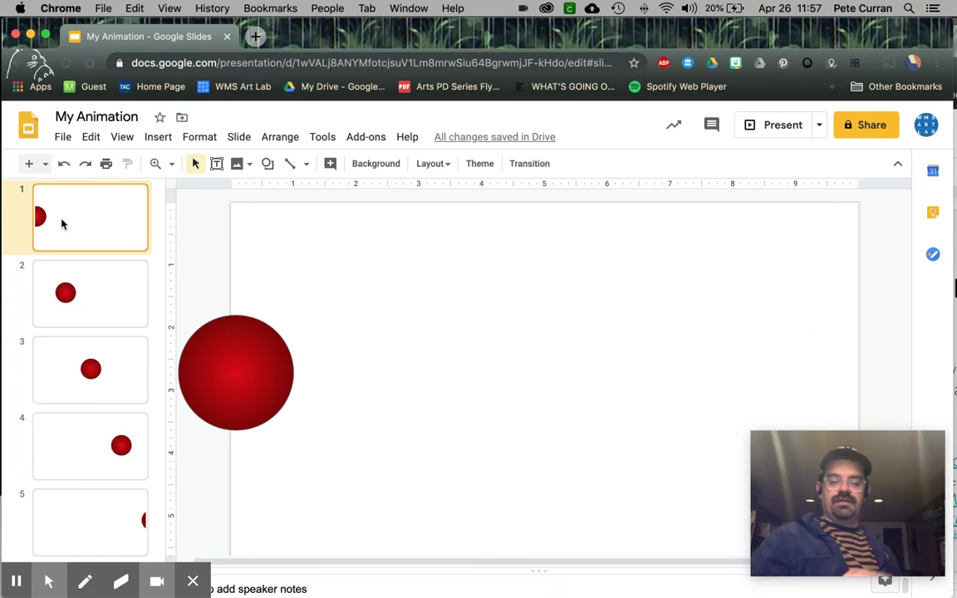
key("Down")
key("Down")
key("Down")
key("Down")
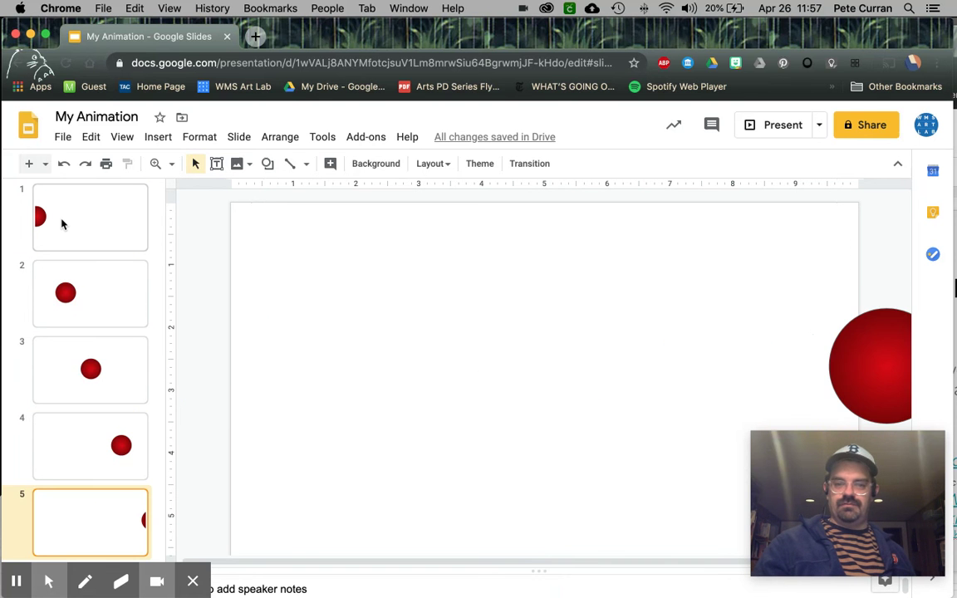
key("Up")
key("Up")
key("Up")
key("Up")
key("Down")
key("Down")
key("Down")
key("Down")
key("Up")
key("Up")
key("Up")
key("Up")
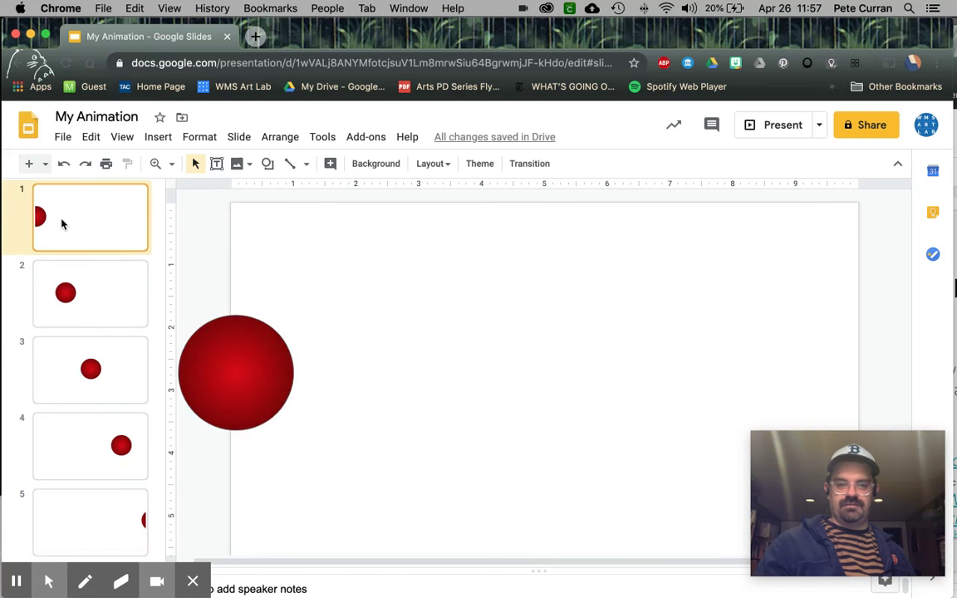
key("Down")
key("Down")
key("Down")
key("Down")
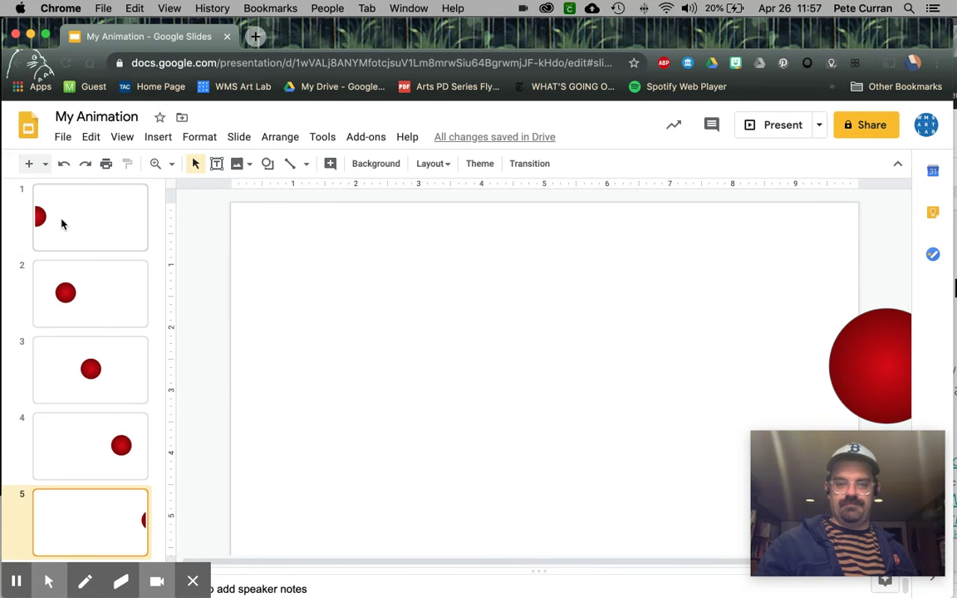
key("Up")
key("Up")
key("Up")
key("Up")
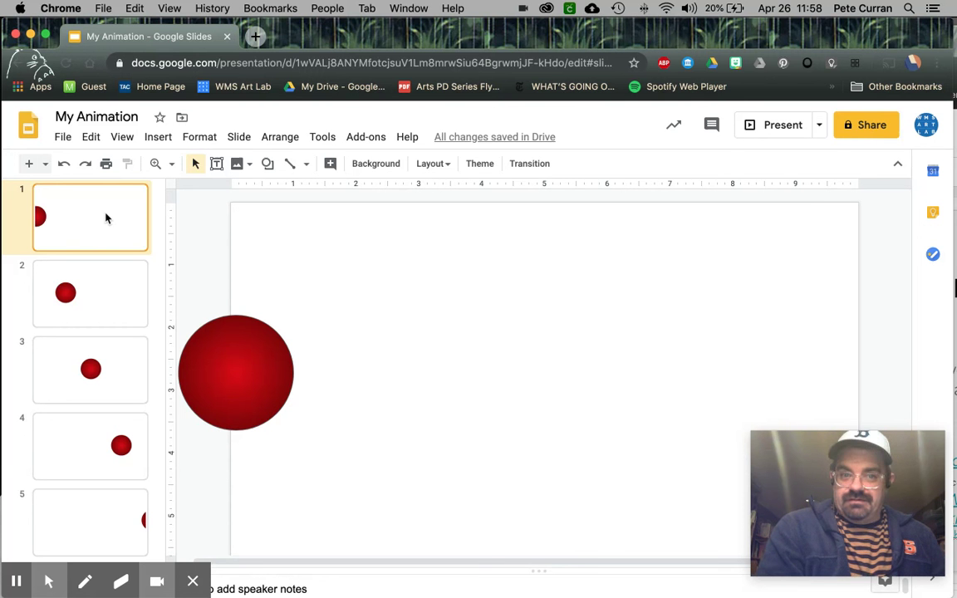
Publish the deck to the web with autostart and restart-after-last-slide enabled
left_click(63, 138)
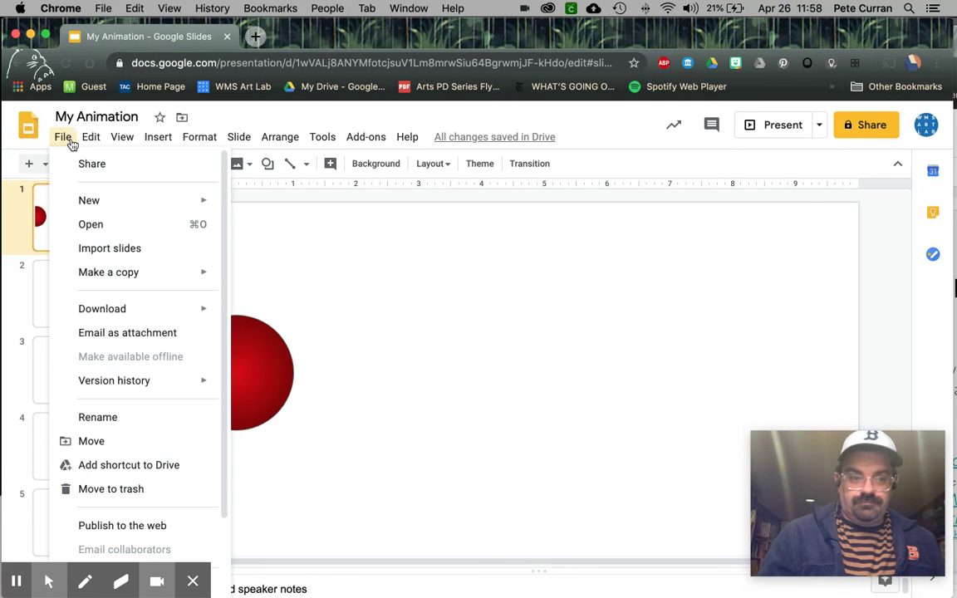
left_click(102, 527)
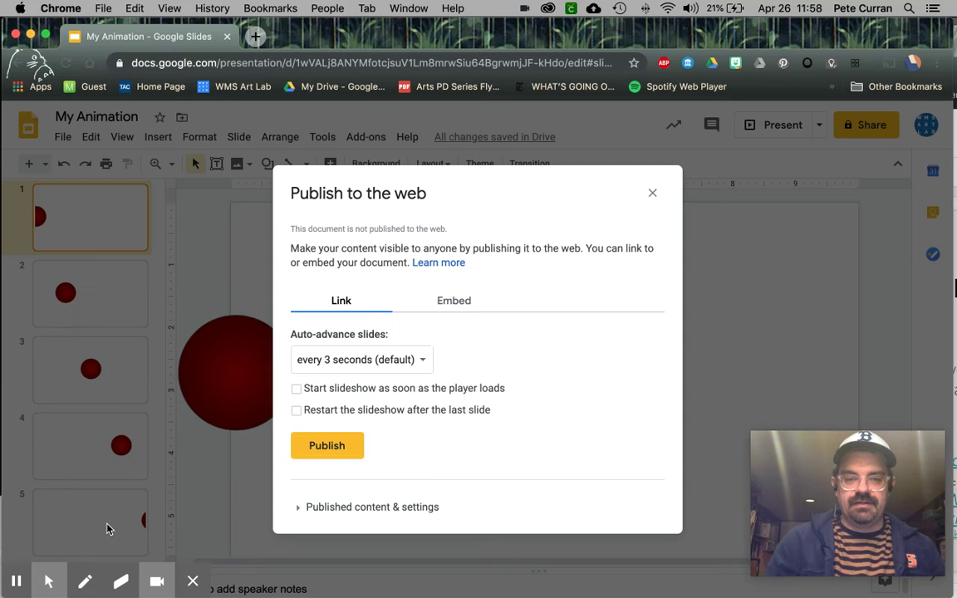
left_click(296, 389)
left_click(296, 410)
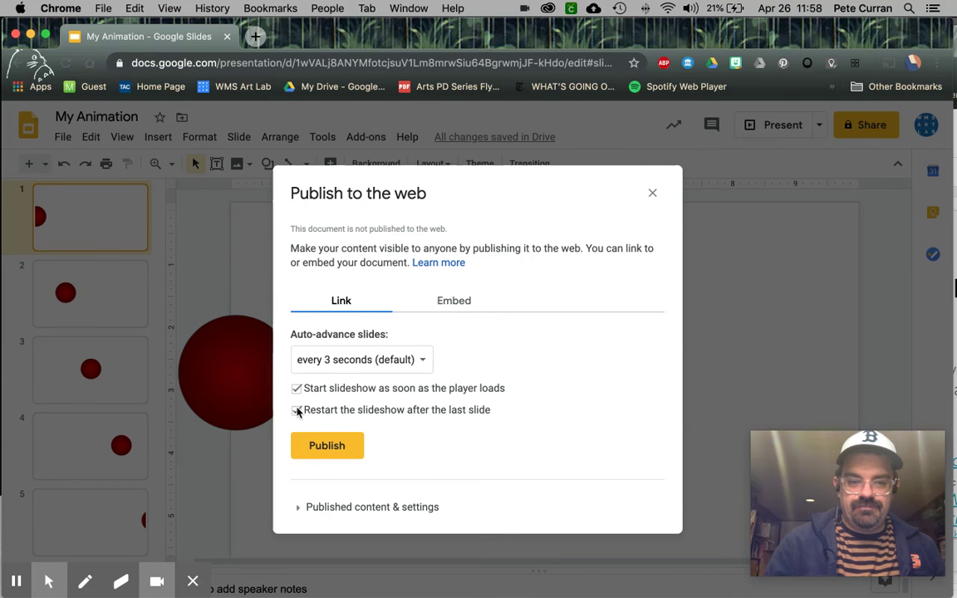
left_click(314, 448)
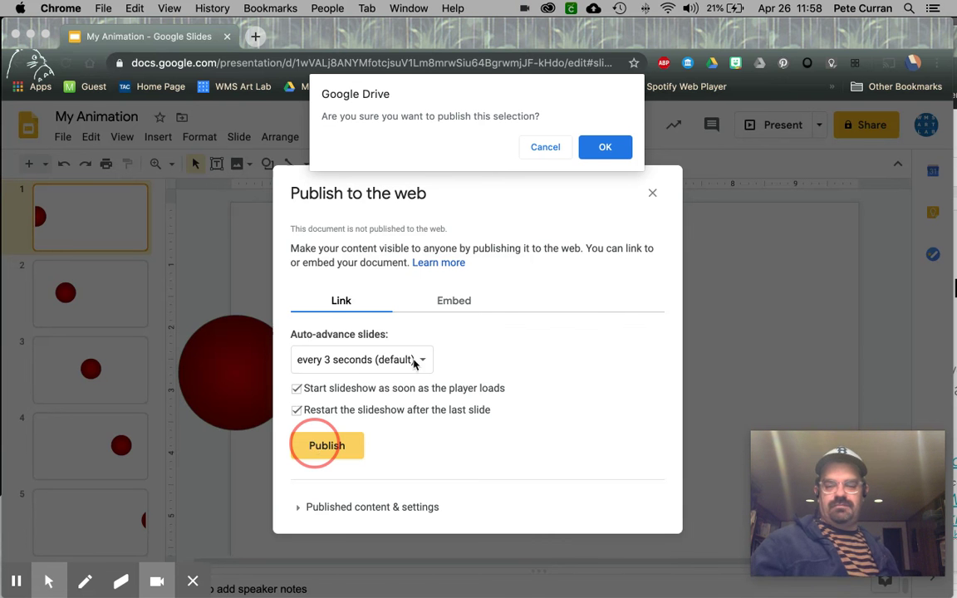
left_click(605, 147)
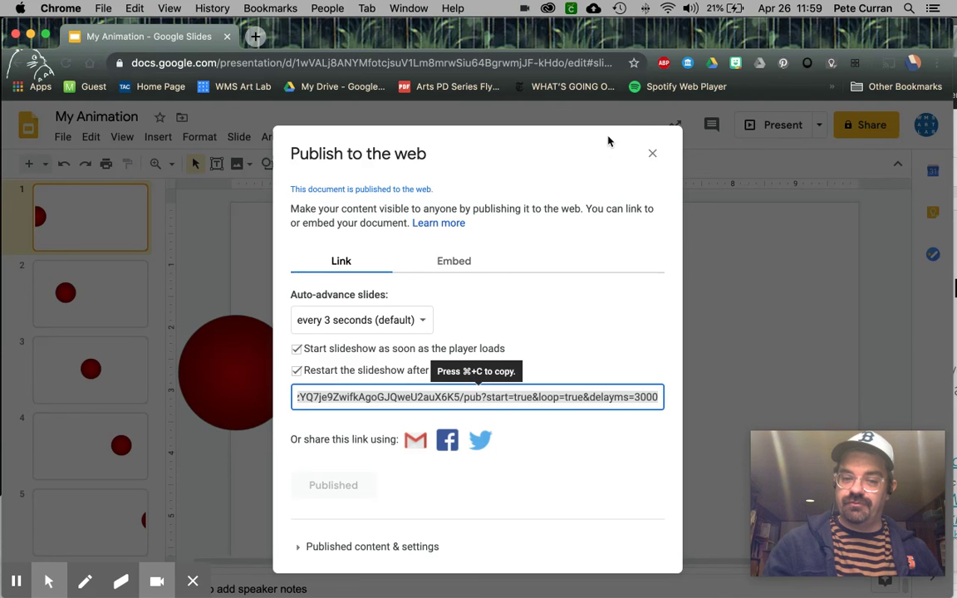
Copy the published slideshow link and select the browser's address bar
left_click(637, 396)
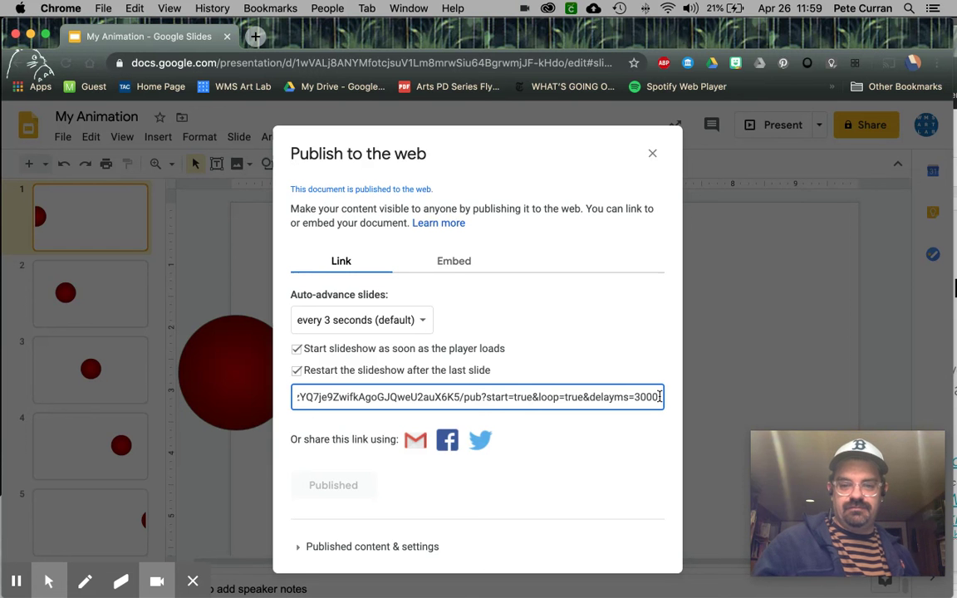
double_click(661, 397)
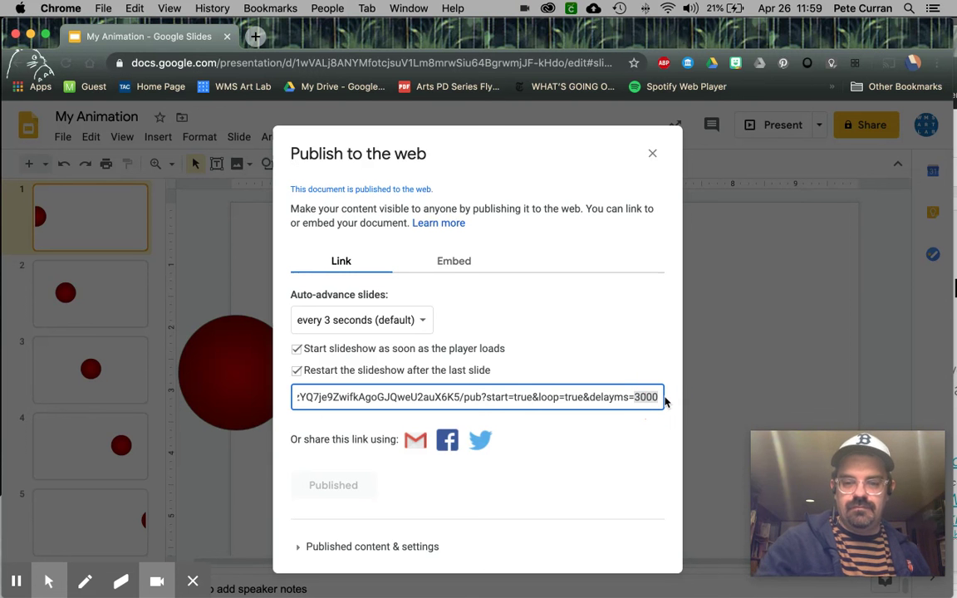
left_click(534, 397)
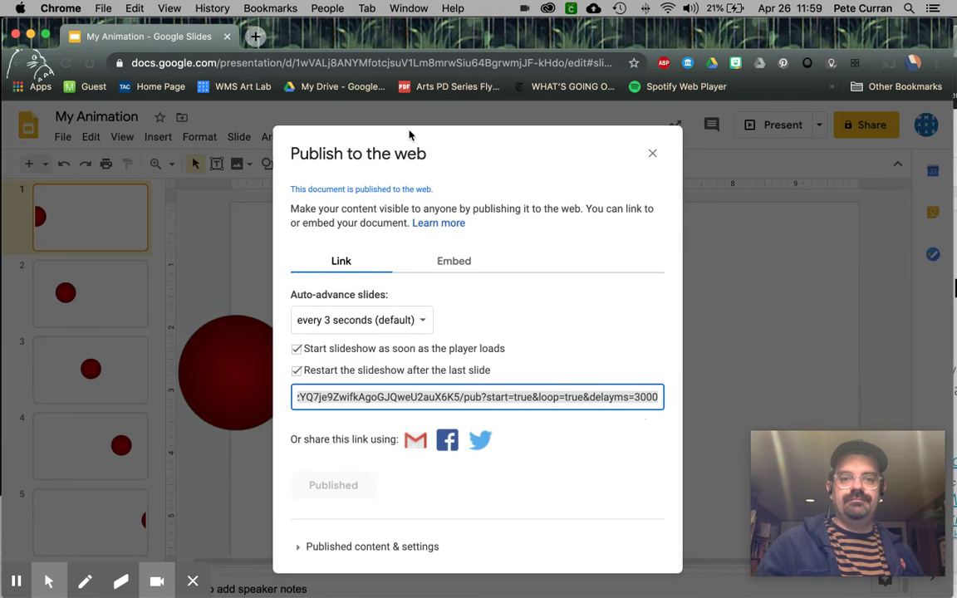
left_click(395, 63)
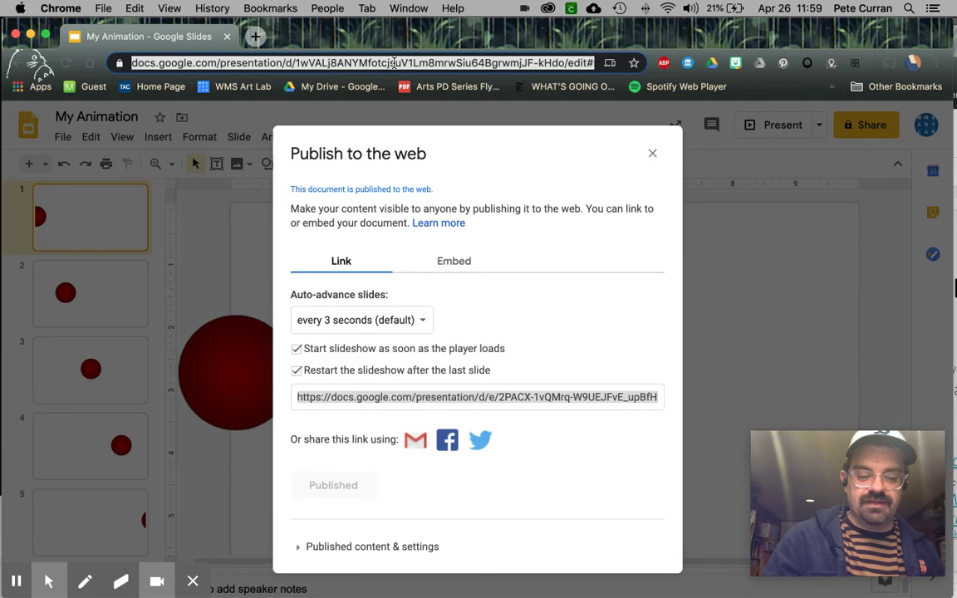
Paste the published link and change its delayms value from 3000 to 100
type("https://docs.google.com/presentation/d/e/2PACX-1vQMrq-W9UEJFvE_upBfHM6_LSiGV6AlqXjH-Kd3Onw1CGUMN-6pzYQ7je9ZwifkAgoGJQweU2auK6K5/pub?start=true&loop=true&delayms=3000")
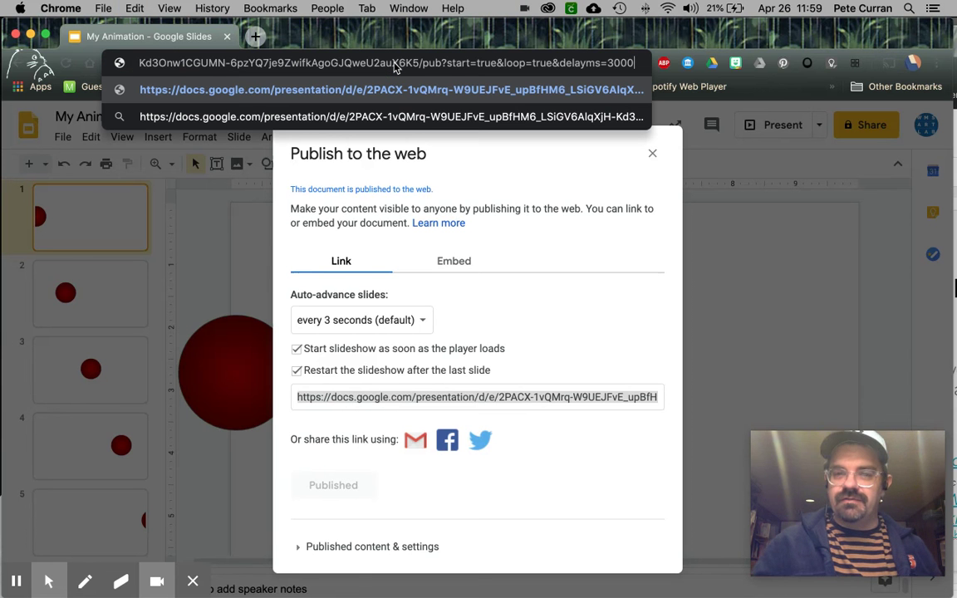
key("BackSpace")
key("BackSpace")
key("BackSpace")
key("BackSpace")
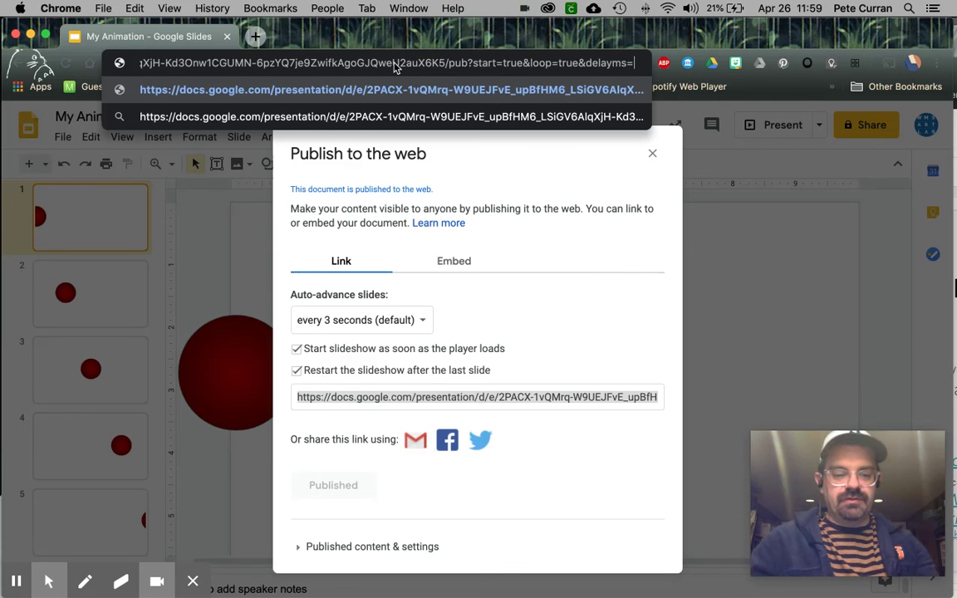
type("100")
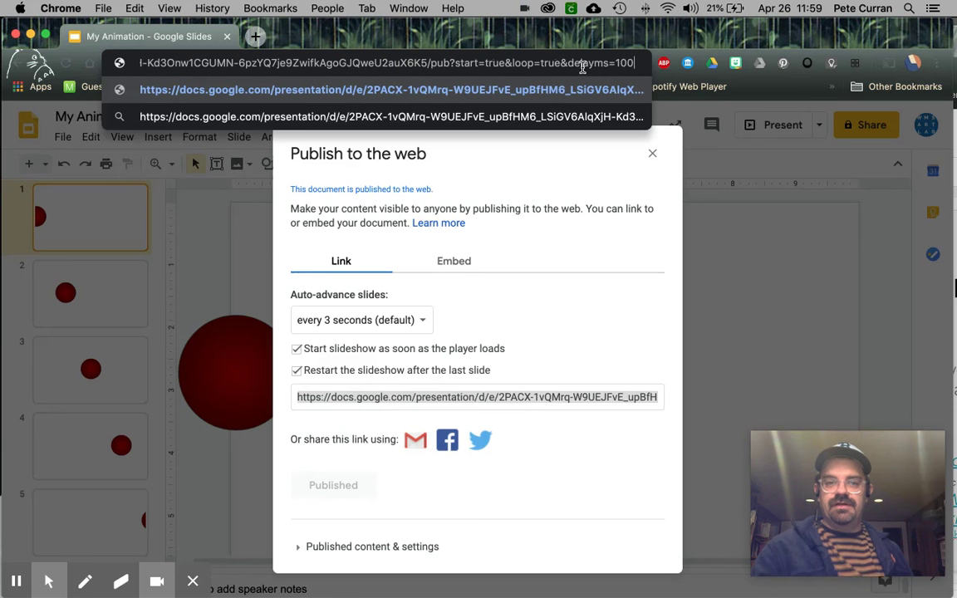
left_click_drag(568, 63, 638, 73)
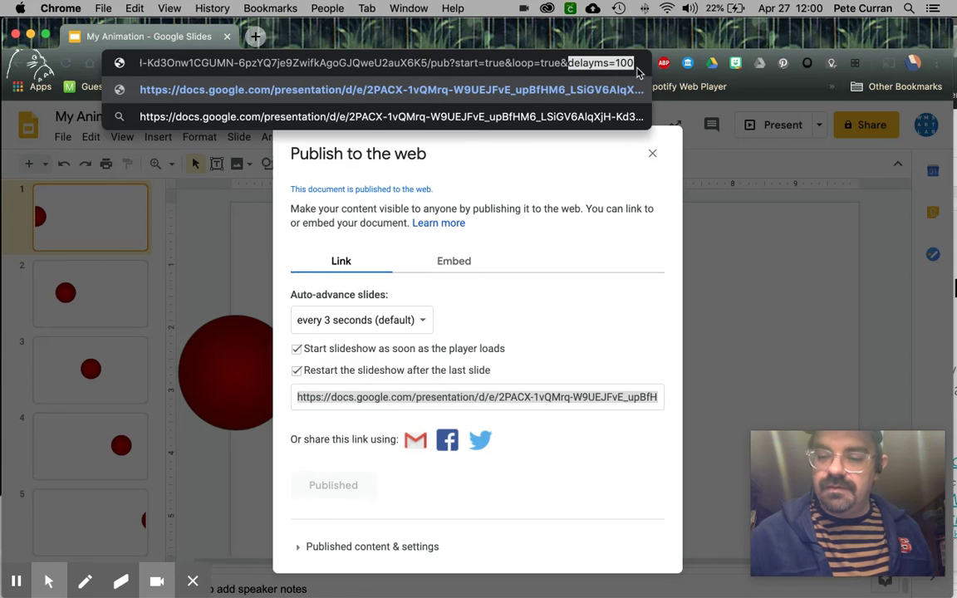
Load the edited link so the red ball loops rapidly across the slide
key("Return")
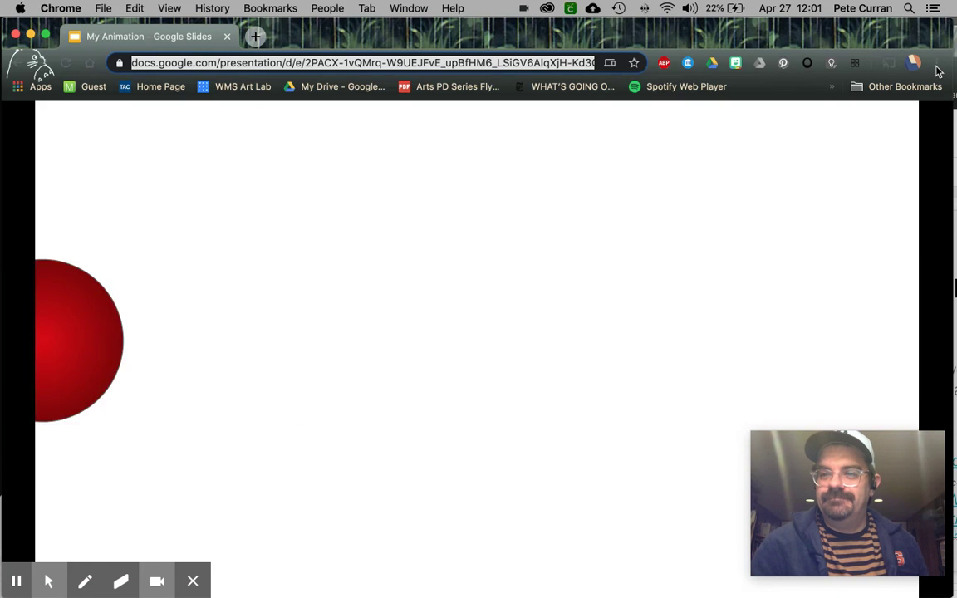
left_click(936, 65)
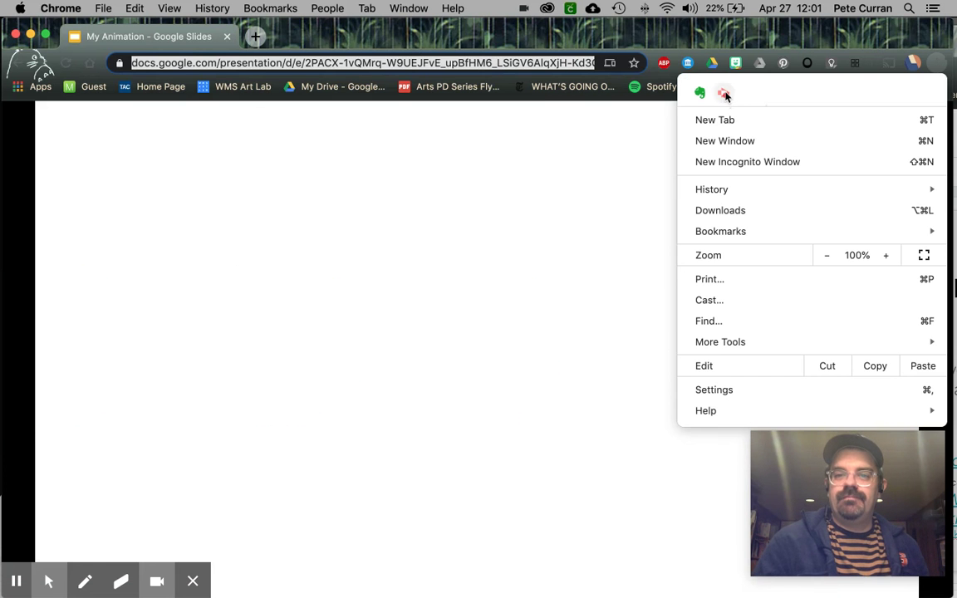